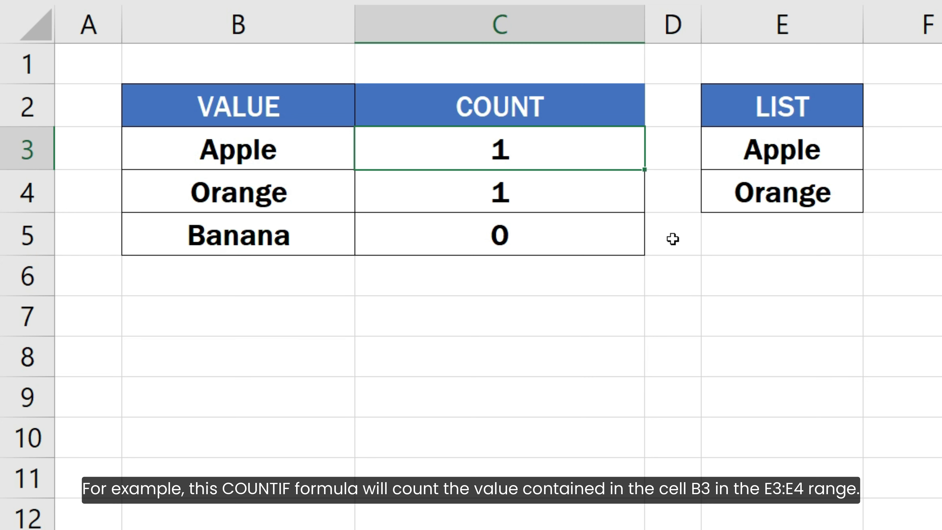
Step: Examine the COUNTIF formulas in cells C3, C4 and C5 of the COUNT column one by one
key(F2)
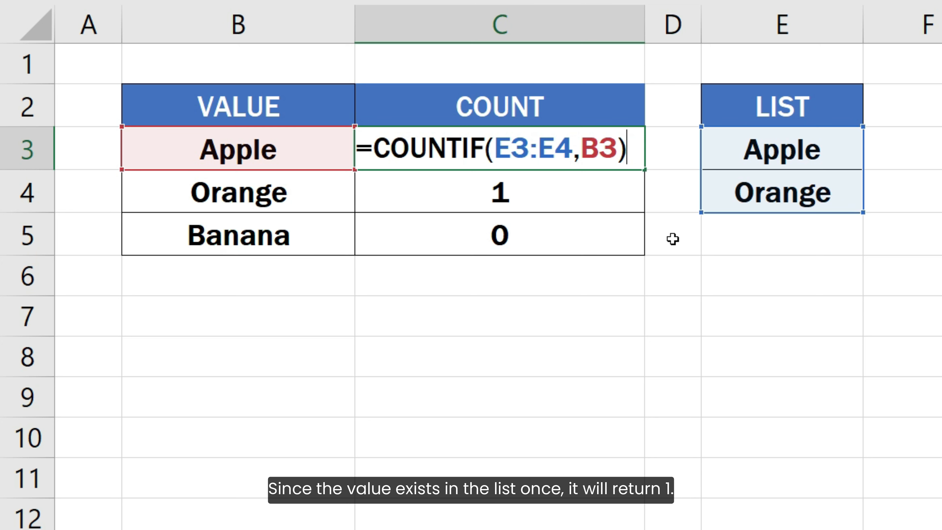
key(Return)
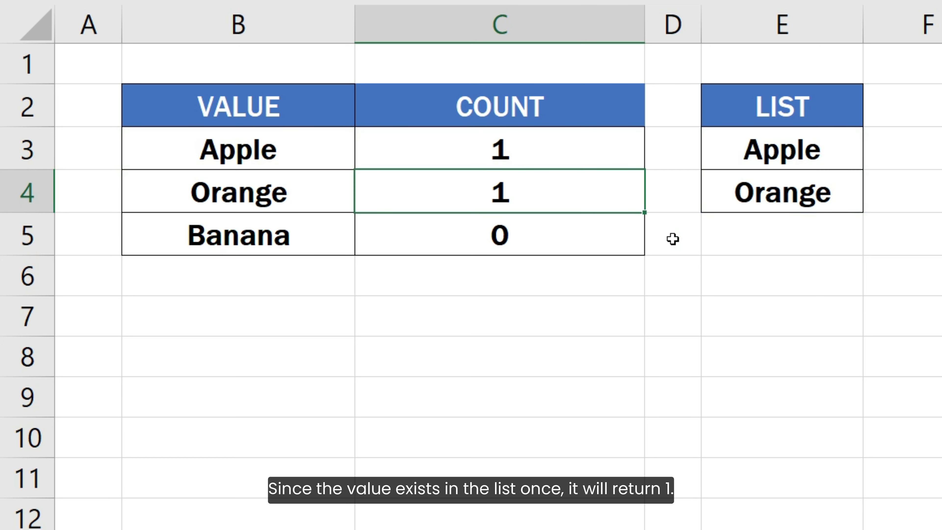
key(F2)
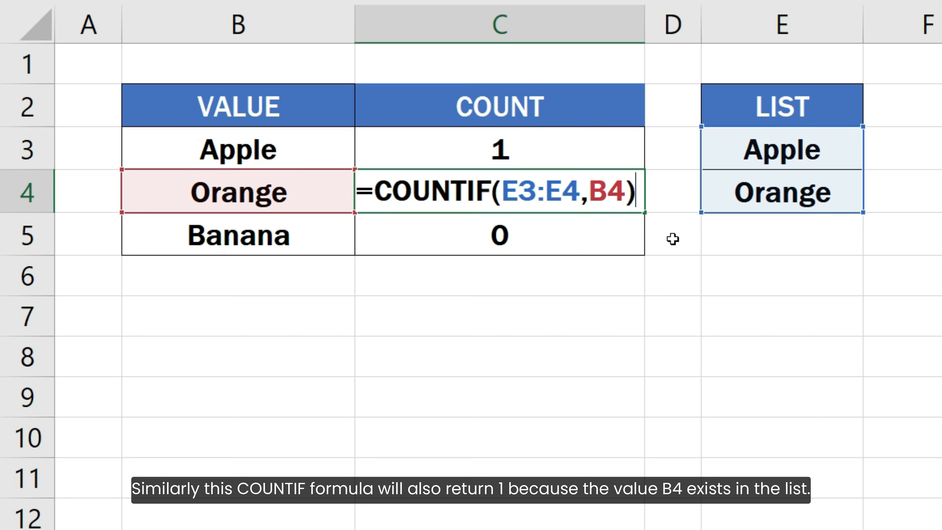
key(Return)
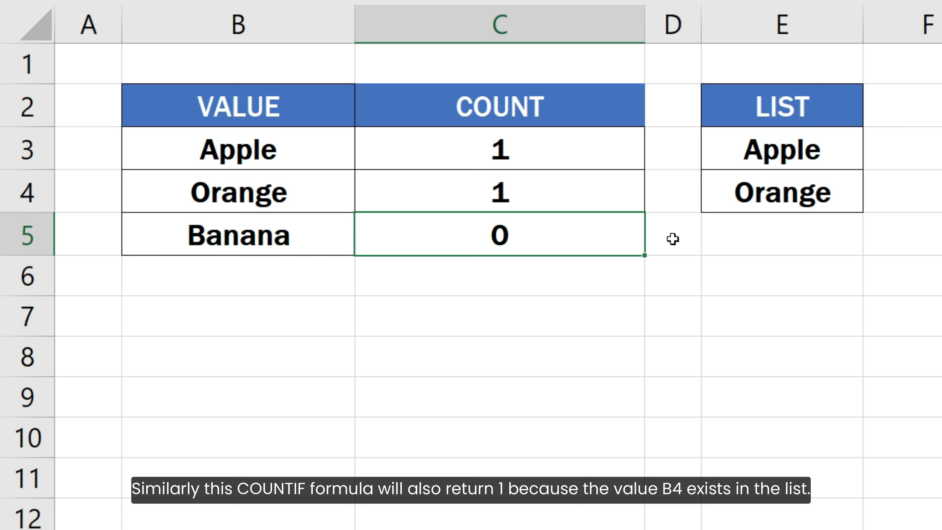
key(F2)
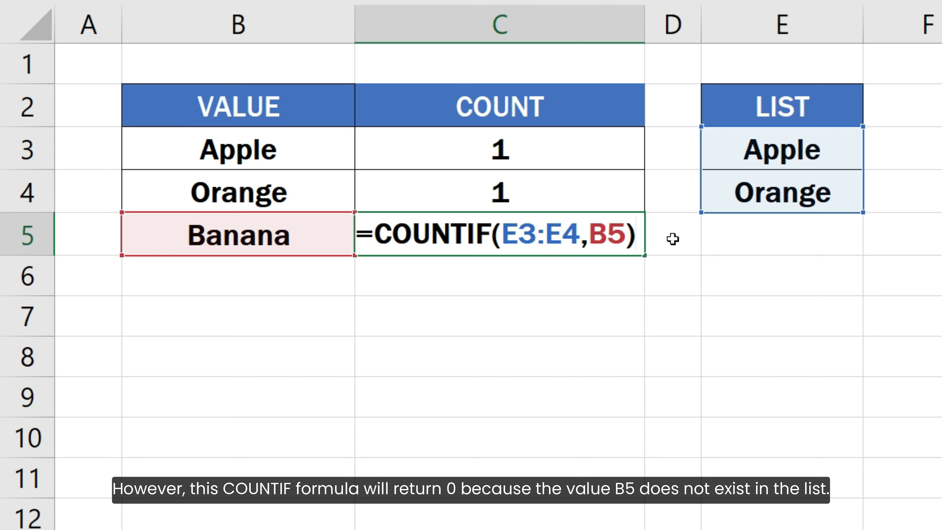
key(Return)
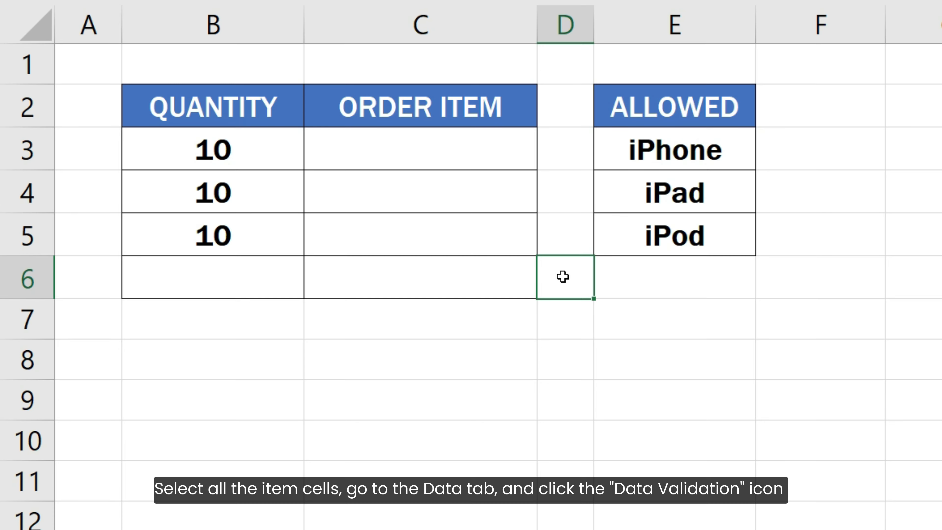
Step: Open data validation for the order item cells C3:C6 and set the allowed criteria to Custom
click(474, 153)
drag(474, 154, 473, 276)
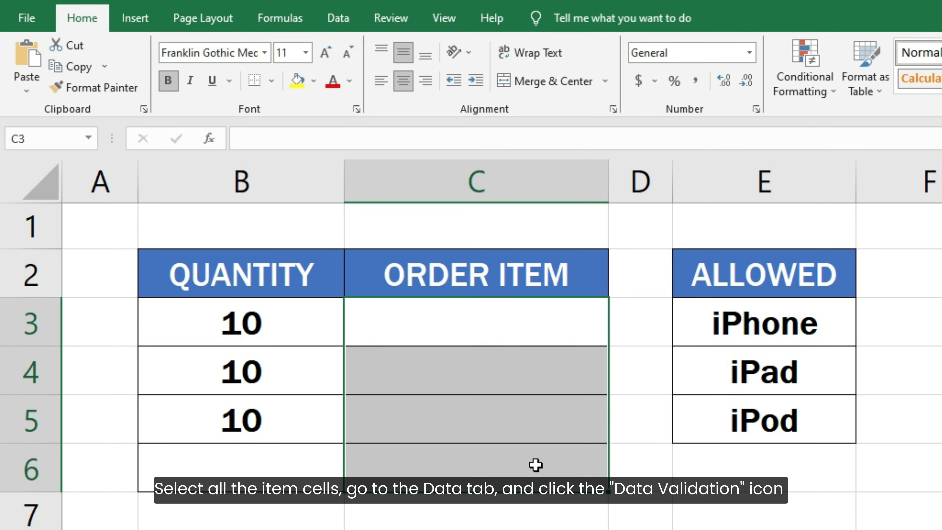
click(340, 21)
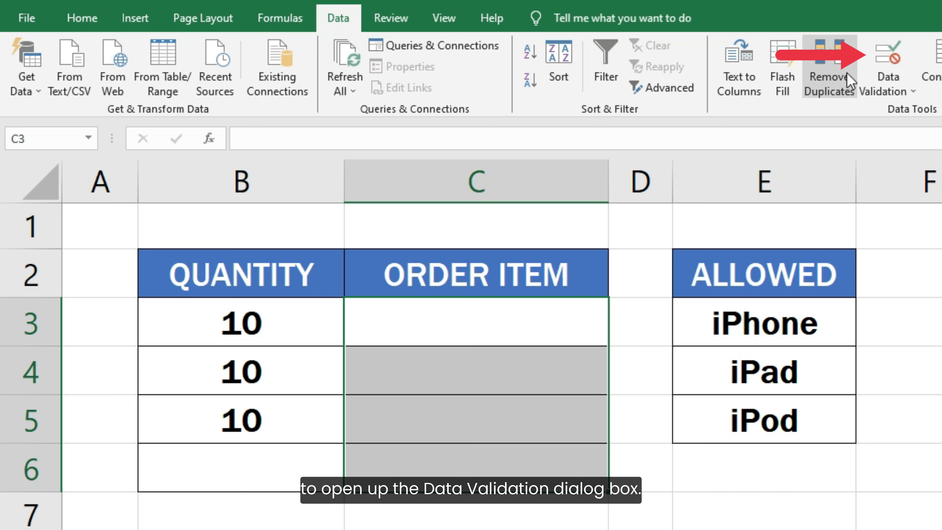
click(892, 61)
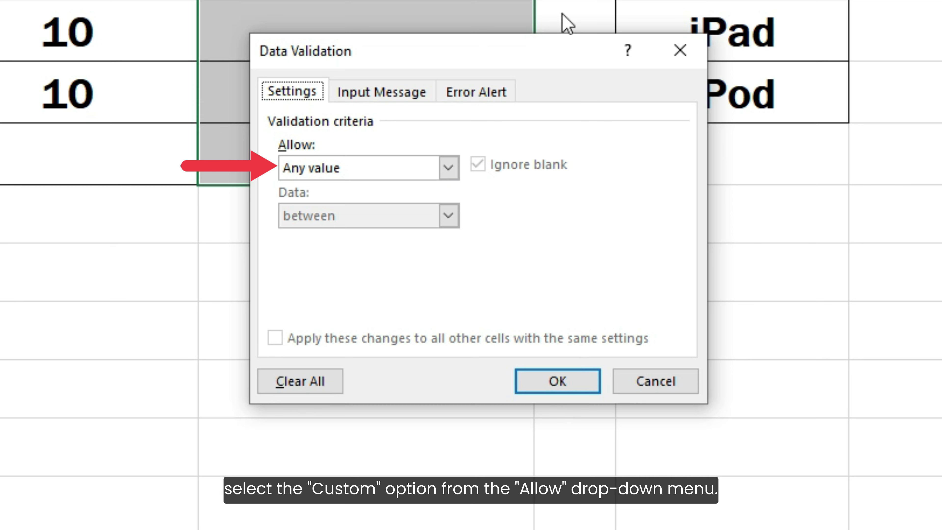
click(448, 169)
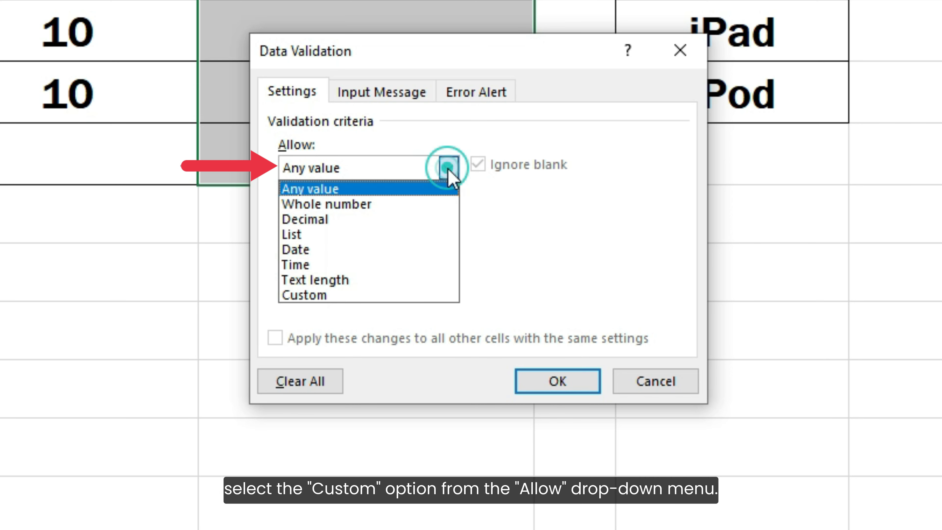
click(432, 296)
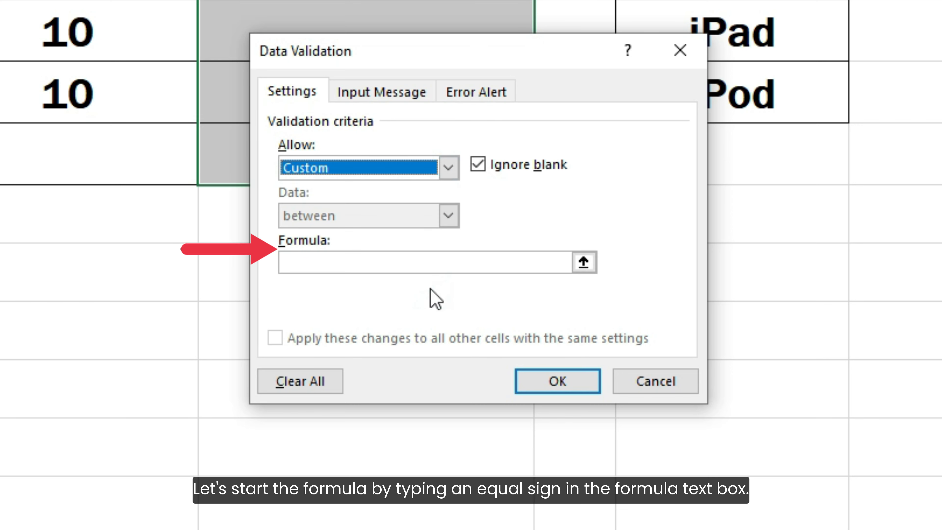
Step: Enter the validation formula =COUNTIF(E3:E5, C3) > 0 for the order item cells
click(430, 265)
text(=)
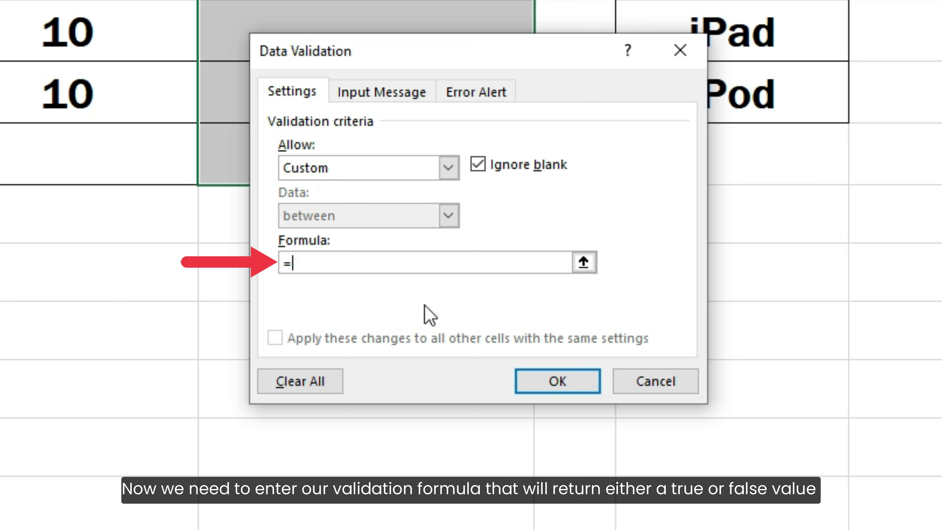
text(COUNTIF)
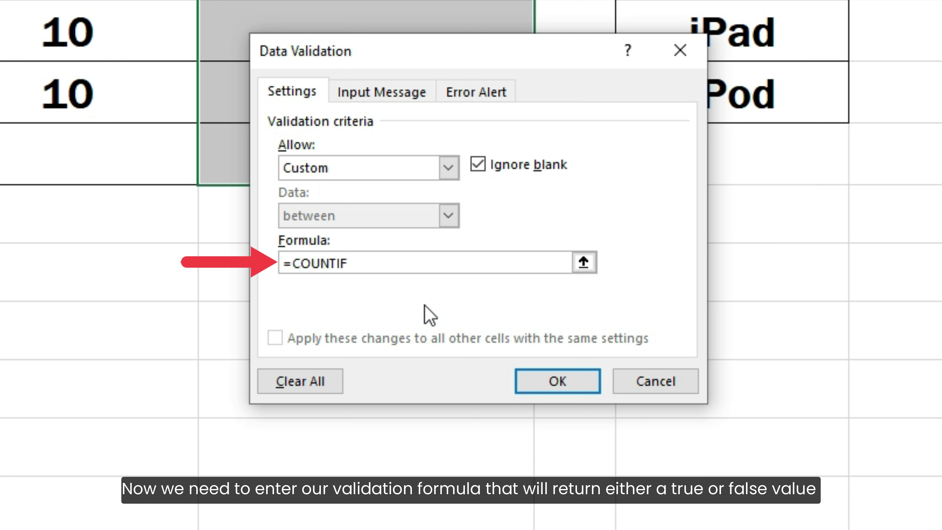
text((E3:)
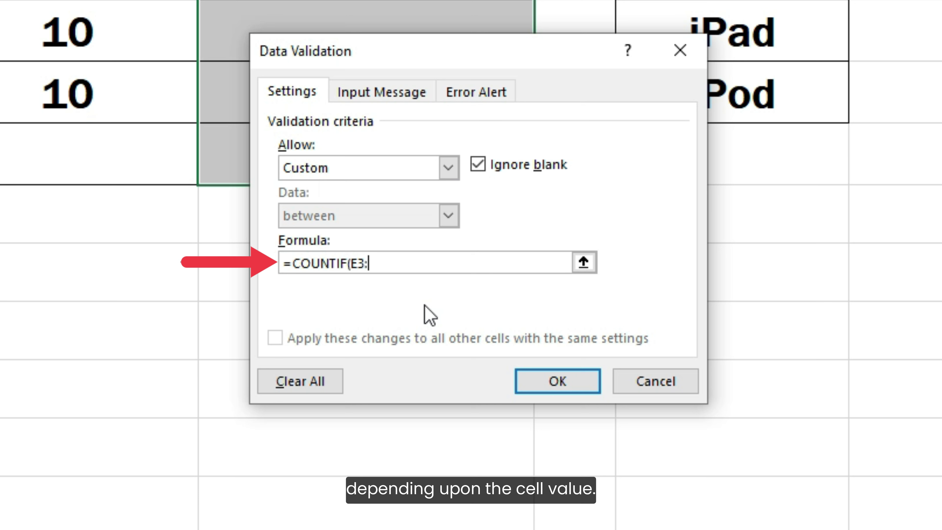
text(E5, )
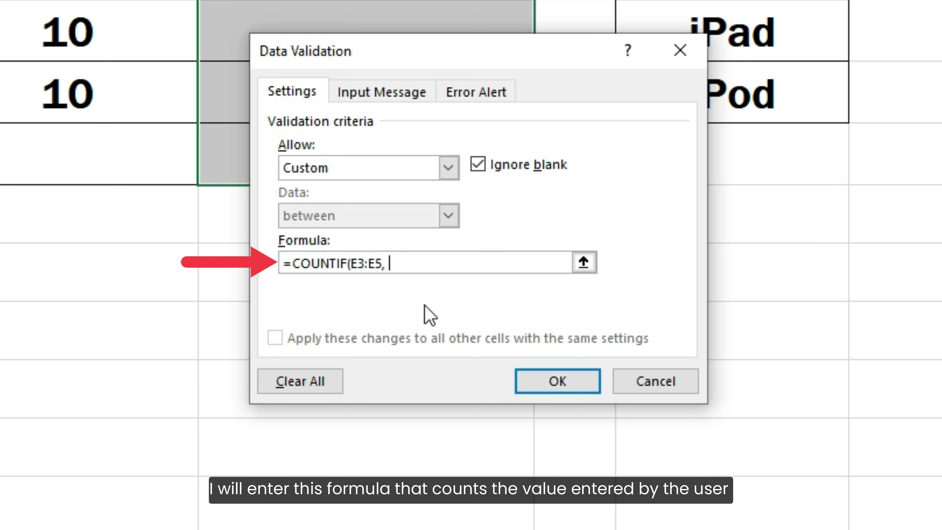
text(C3) >)
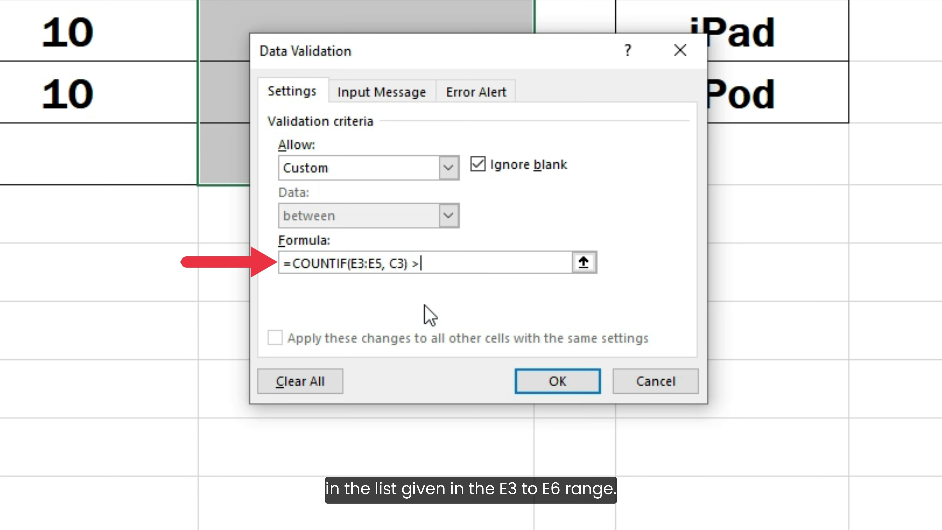
text( 0)
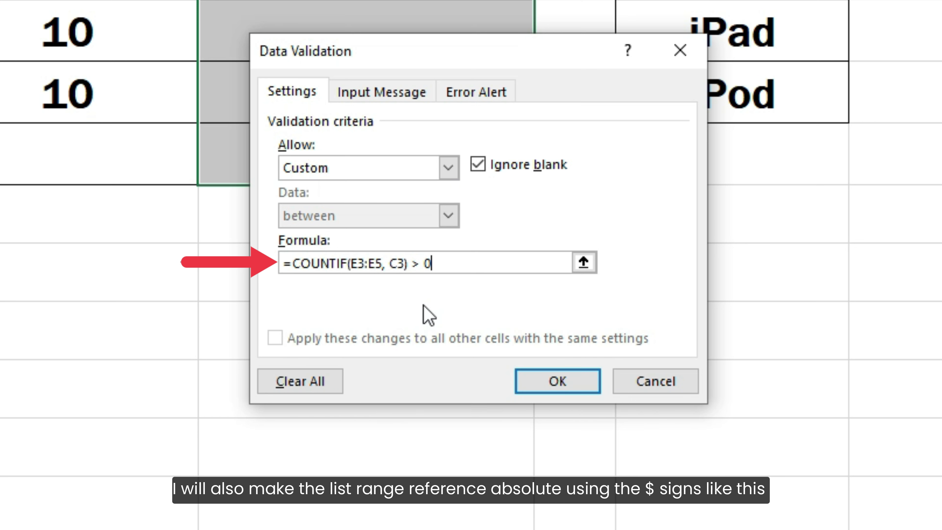
Step: Make the list range in the validation formula absolute as $E$3:$E$5 and apply the rule
click(351, 264)
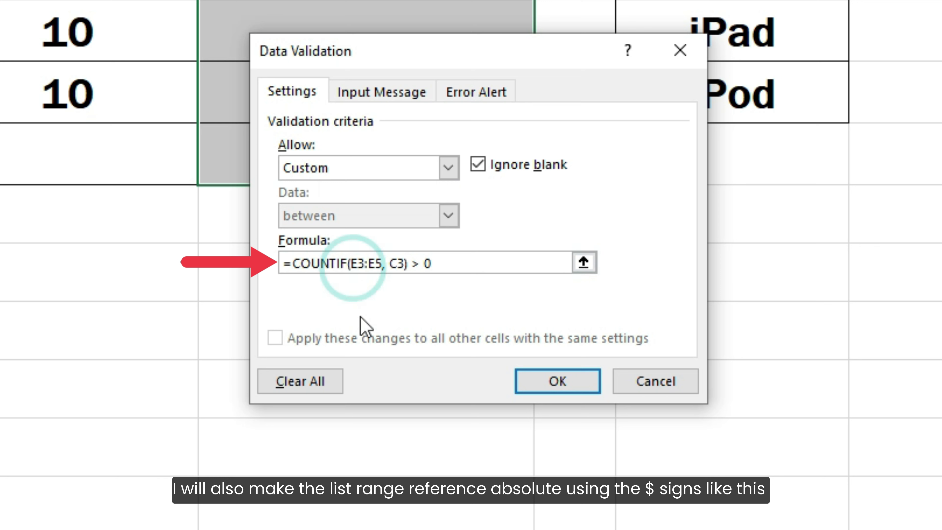
text($)
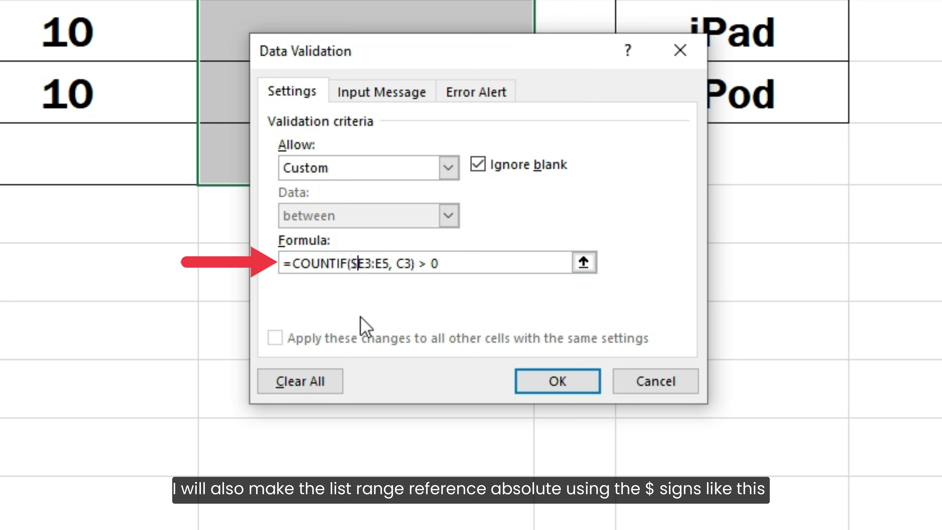
click(362, 263)
text($)
click(382, 264)
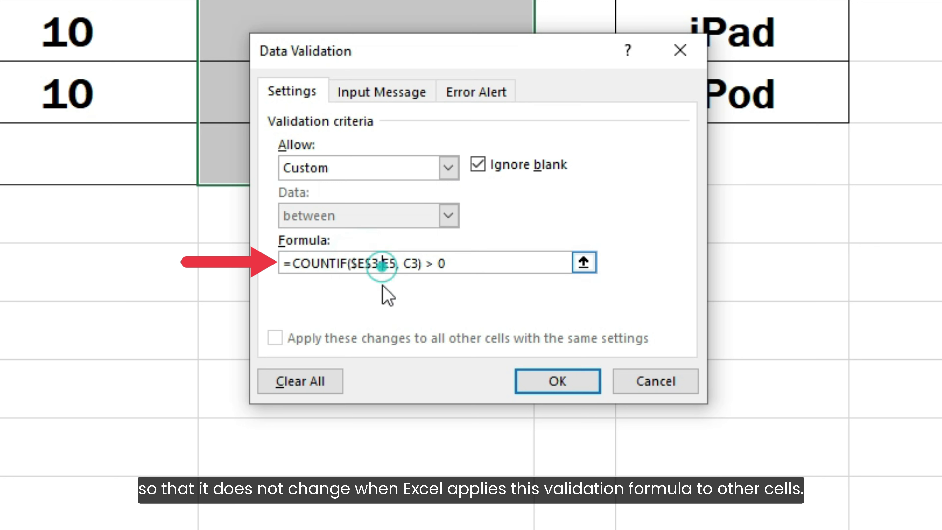
text($)
click(393, 263)
text($)
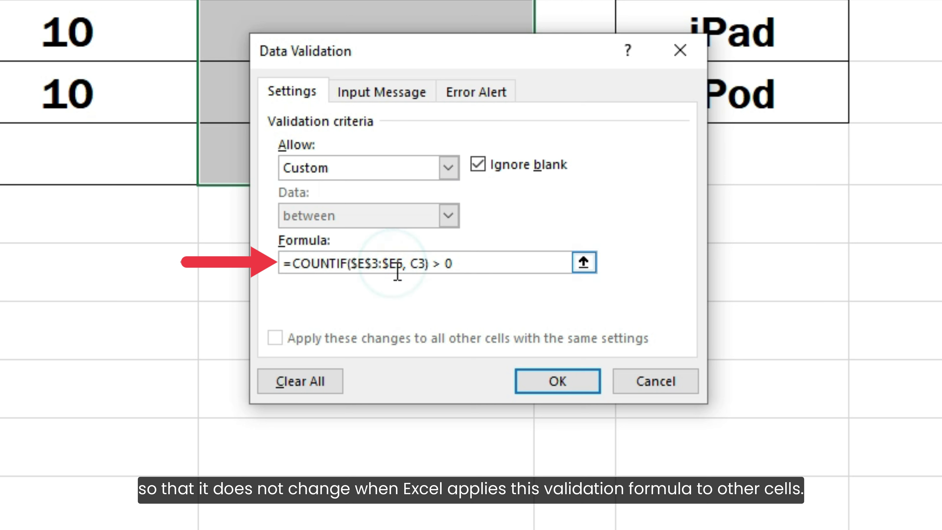
click(396, 264)
text($)
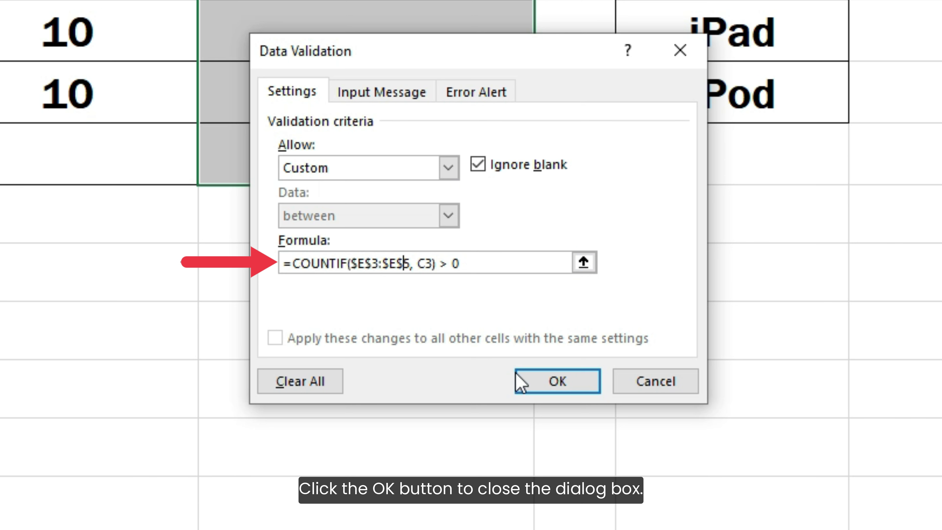
click(528, 377)
click(528, 378)
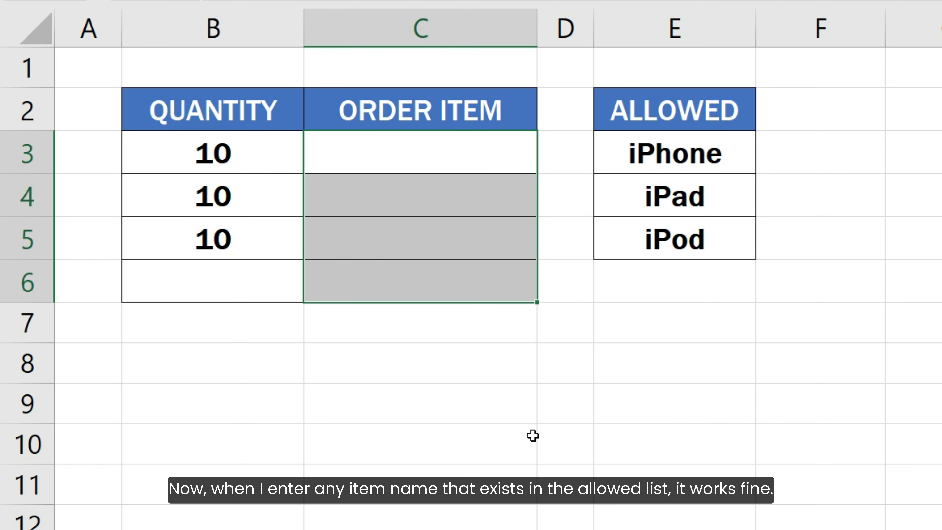
Step: Enter the order items iPhone in cell C3 and iPad in cell C4
click(460, 164)
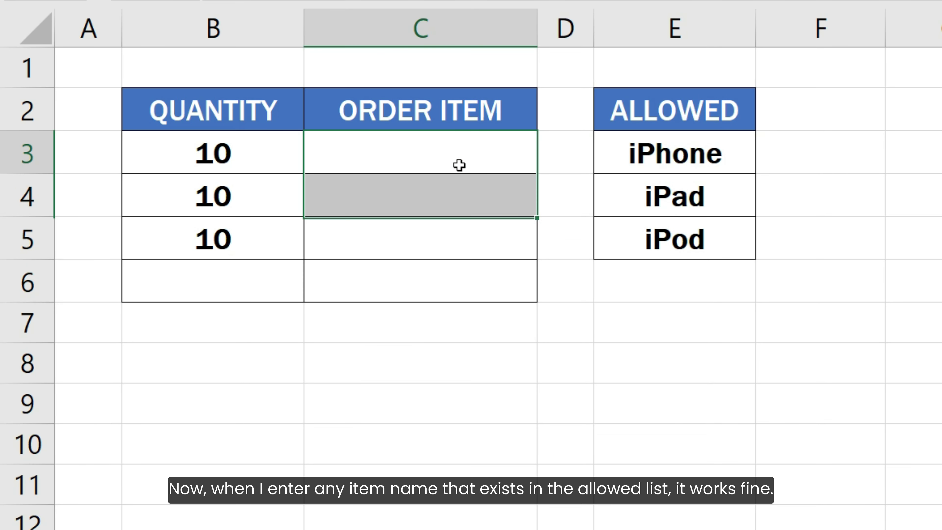
text(iPhone)
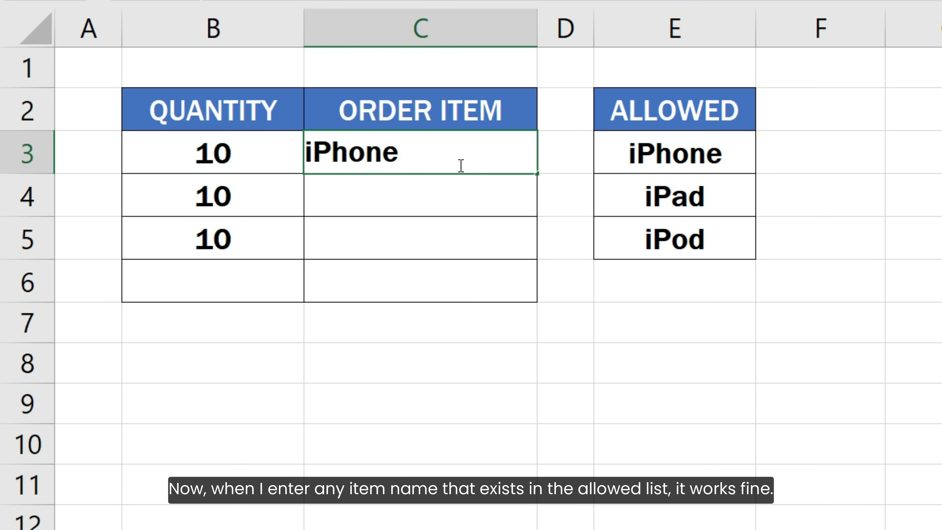
key(Return)
text(iPad)
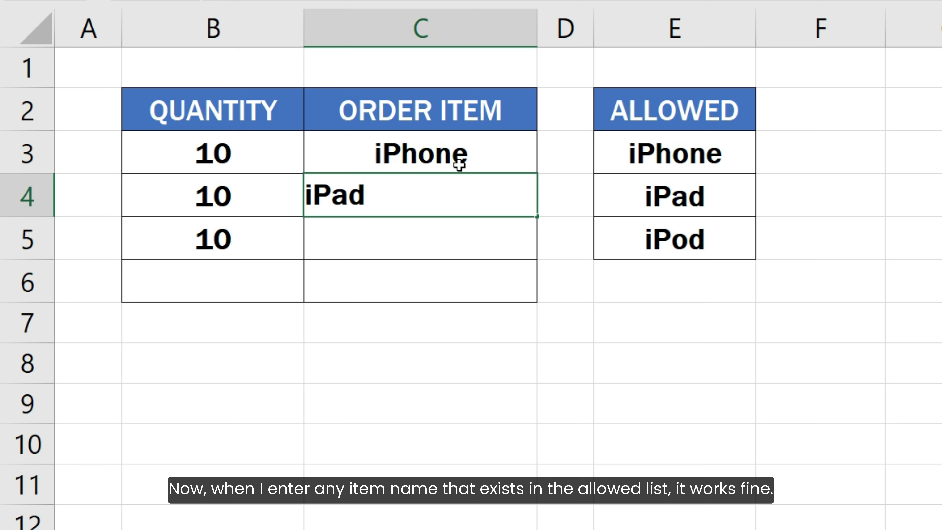
key(Return)
Step: Try to enter MacBook as the order item in cell C5 and discard the entry
text(Ma)
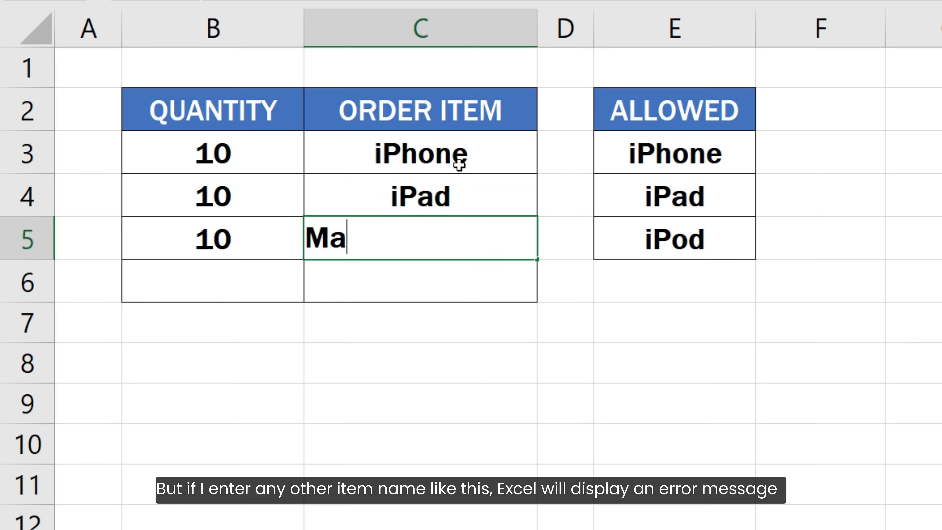
text(cBook)
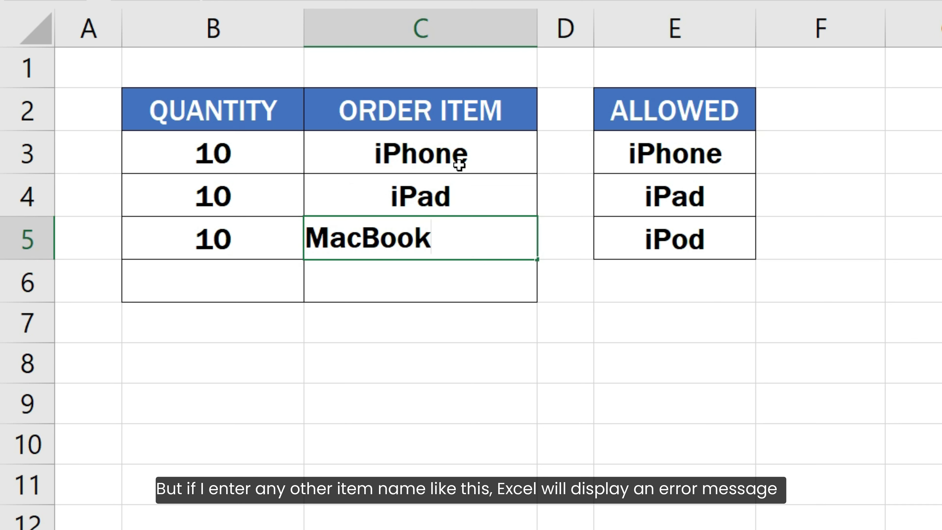
key(Return)
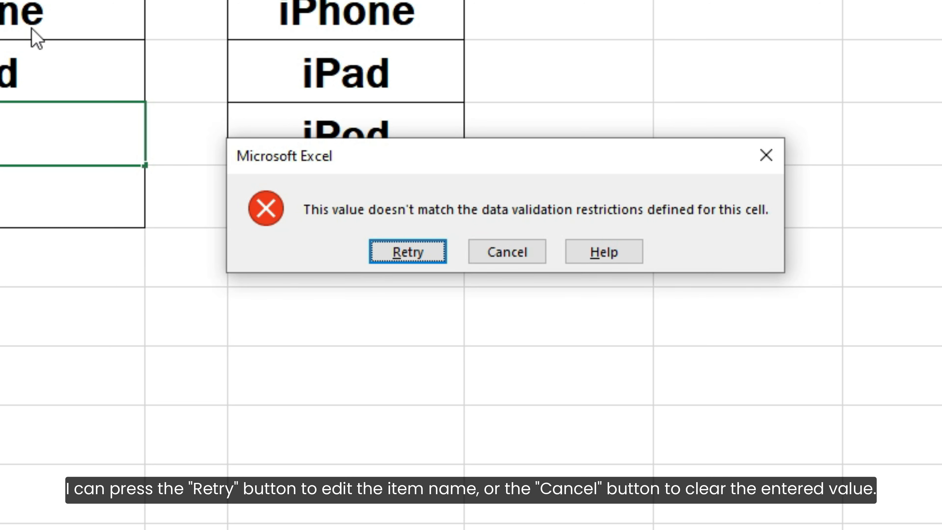
click(502, 262)
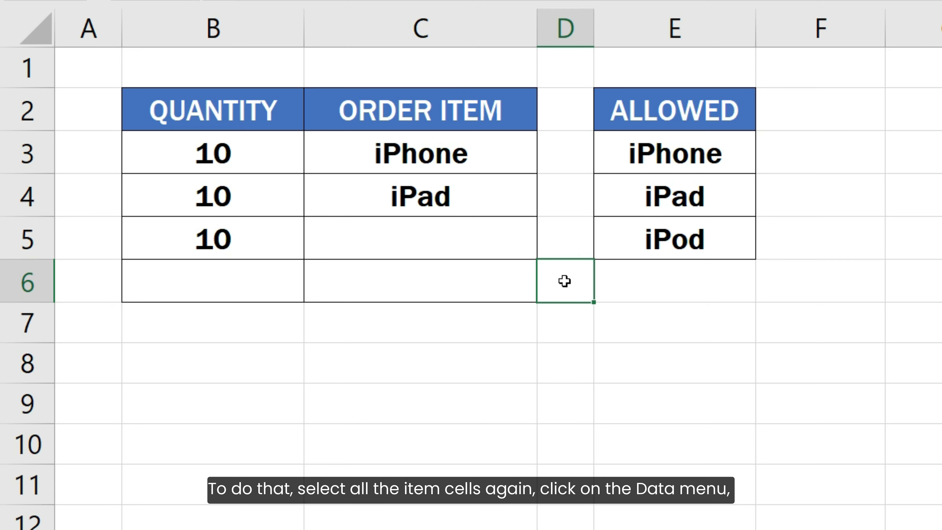
Step: Reopen data validation for cells C3:C6 and set the error alert title to "Invalid item name"
drag(504, 155, 496, 286)
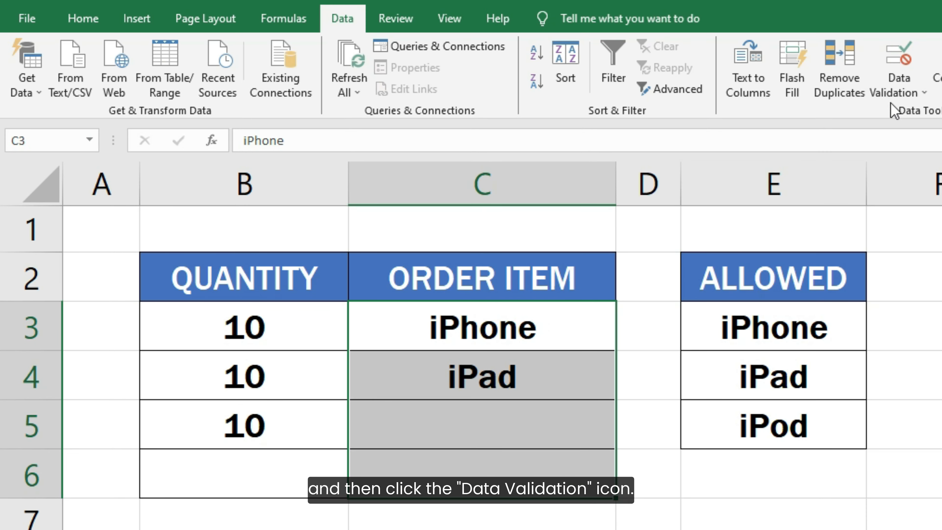
click(901, 68)
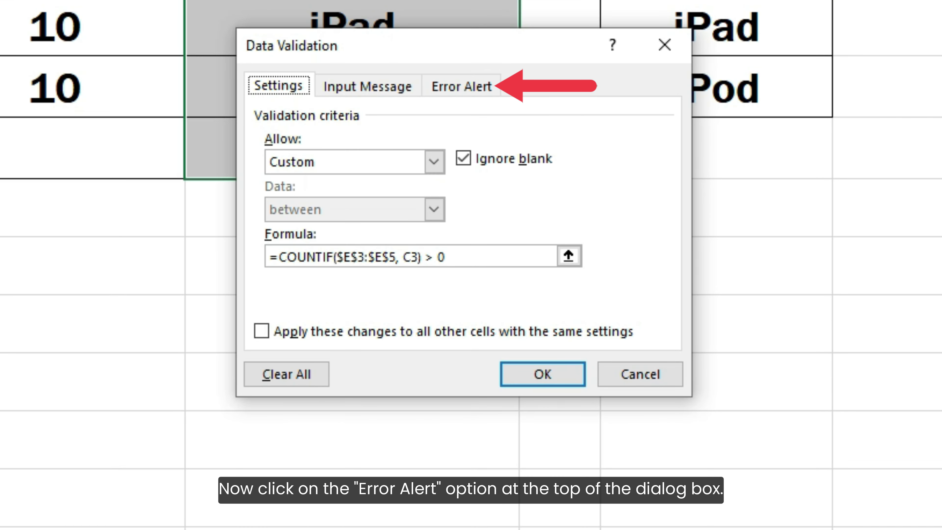
click(462, 86)
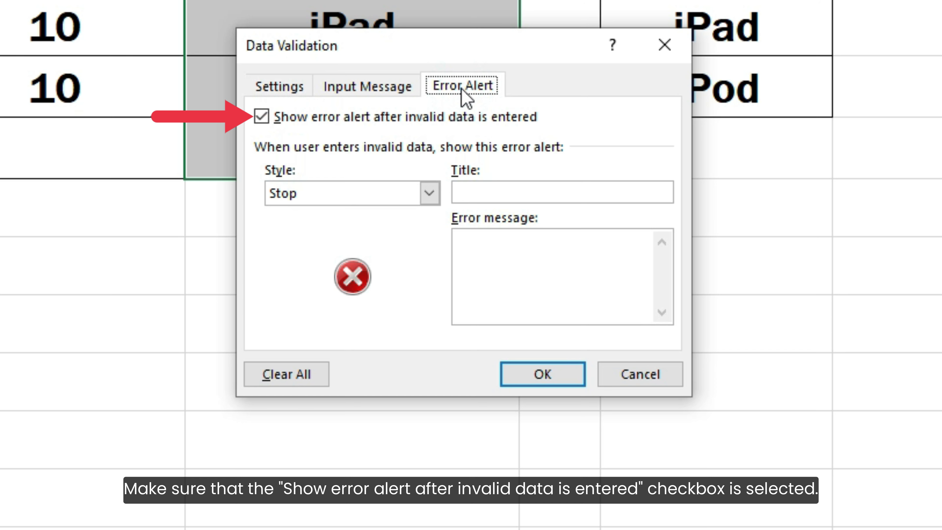
click(428, 239)
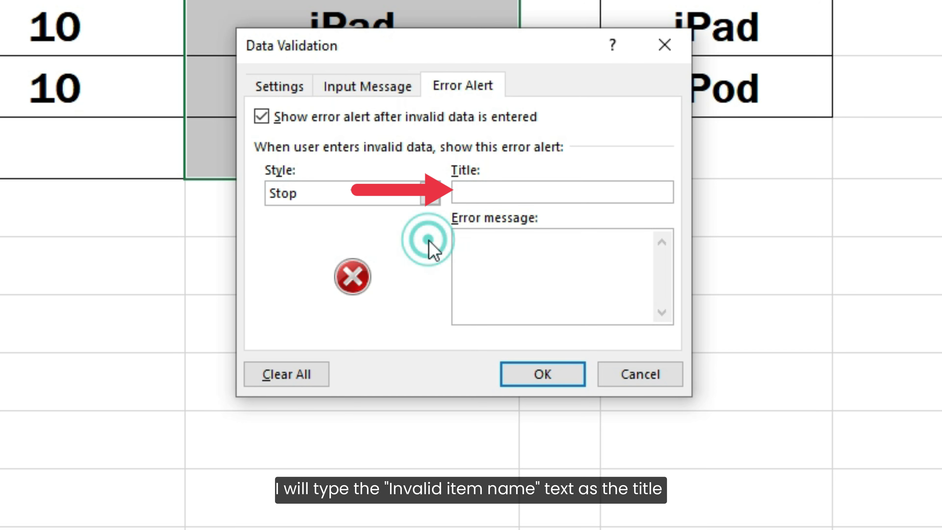
text(Invalid item name)
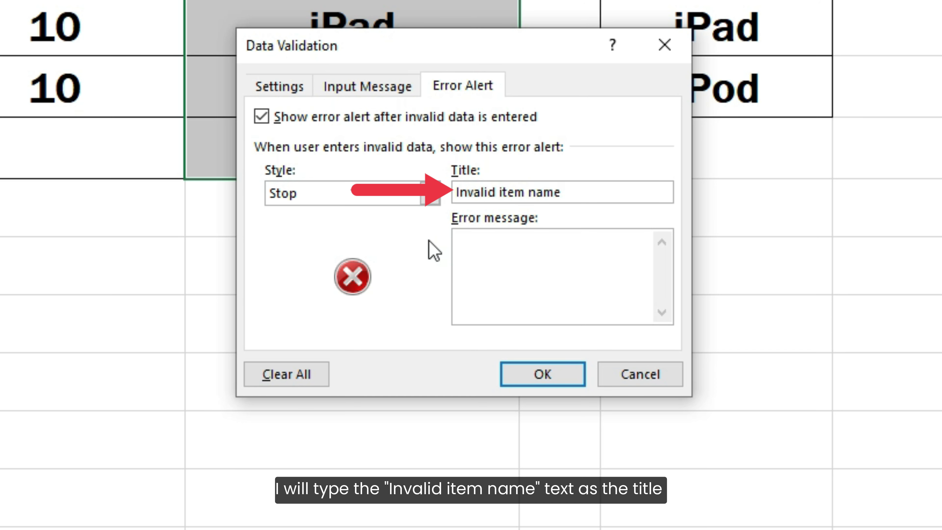
Step: Set the validation error message to "Please enter an item that exists in the allowed list." and apply the alert settings
click(464, 247)
text(Please)
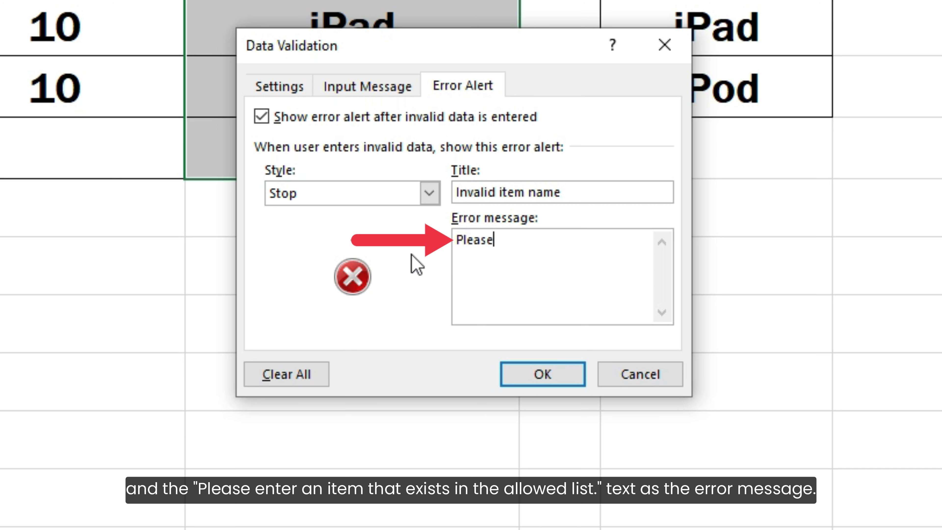
text( enter an item tha)
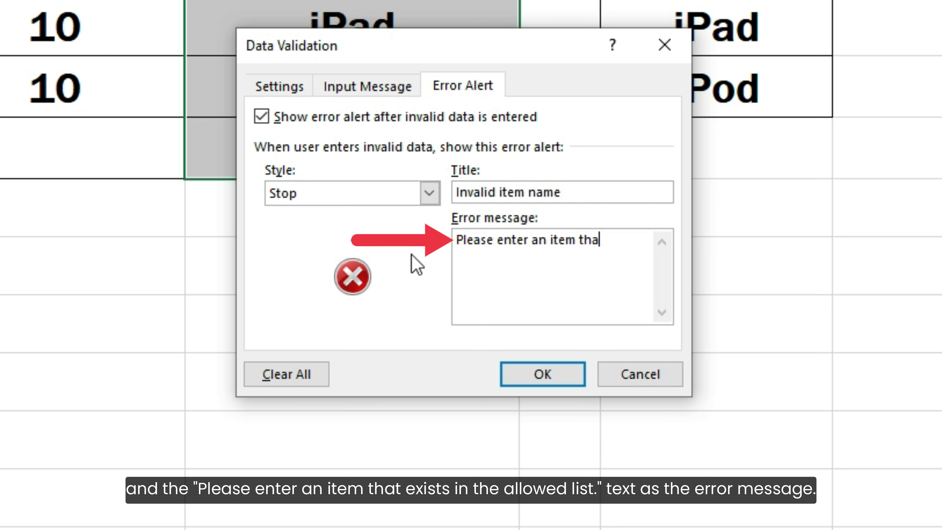
text(t exists in the allowed list.)
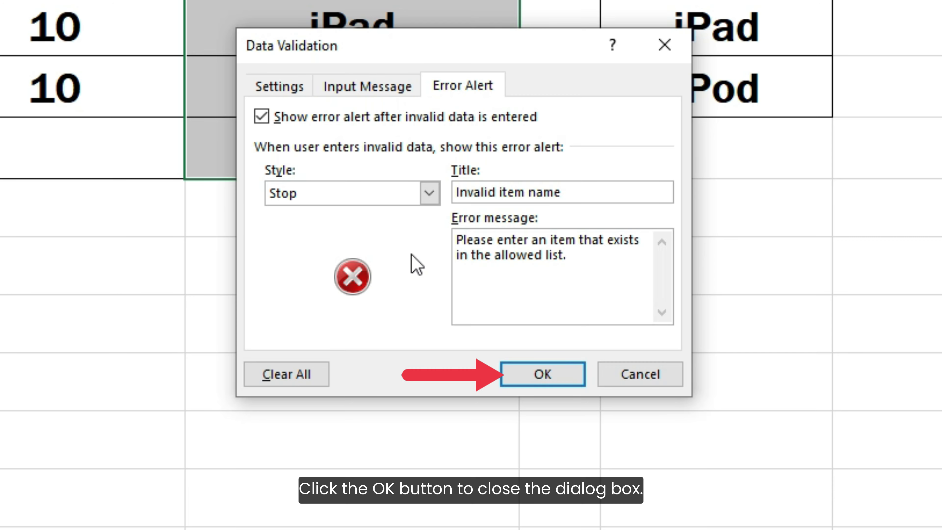
click(518, 371)
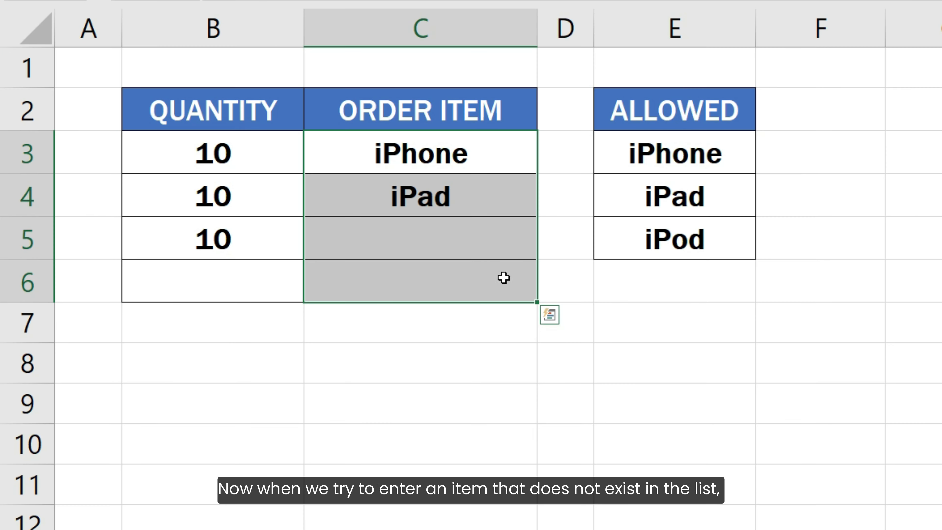
Step: Try to enter MACBOOK as the order item in cell C5 to test the custom error alert
click(475, 140)
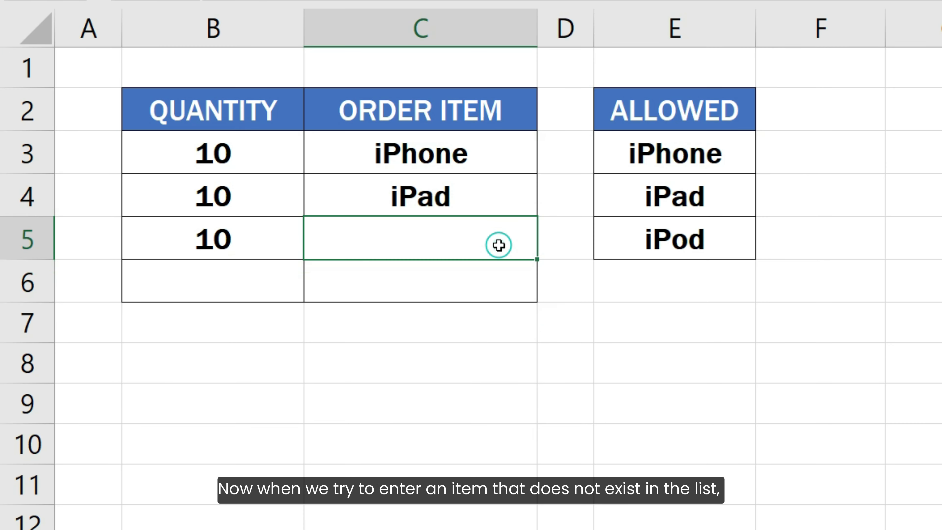
text(MA)
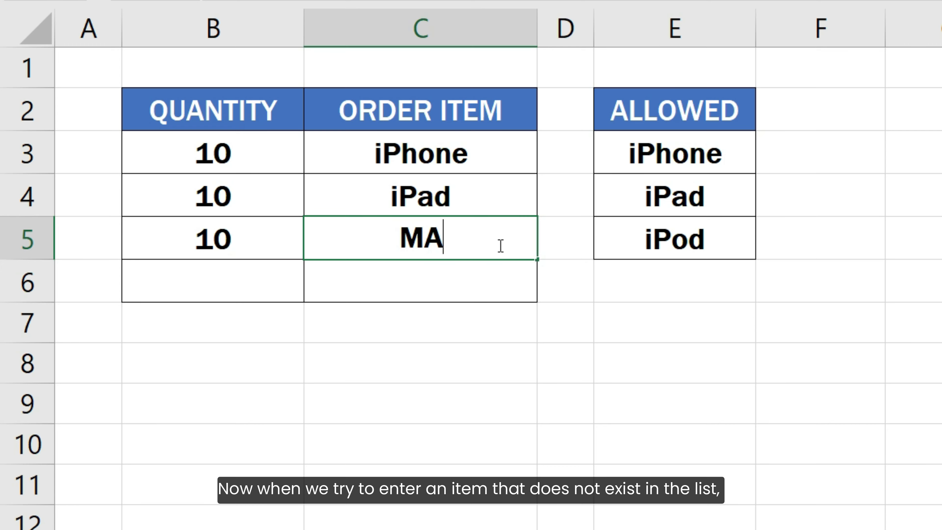
text(CBOOK)
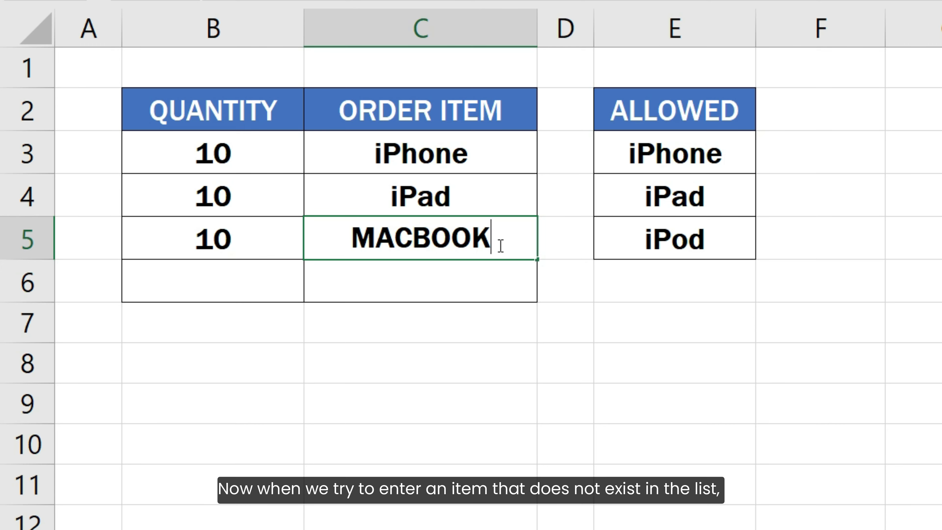
key(Return)
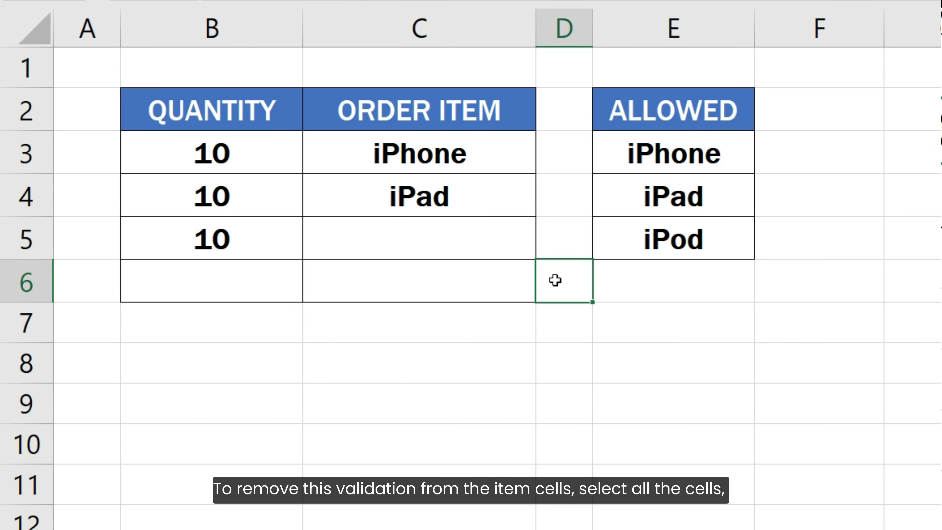
Step: Clear all data validation settings from the order item cells C3:C6 and apply the change
drag(510, 153, 508, 276)
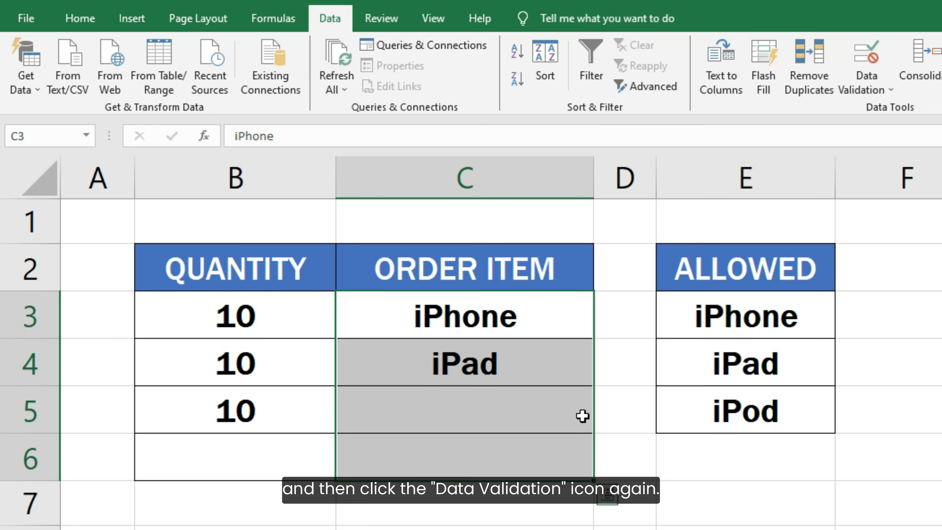
click(860, 54)
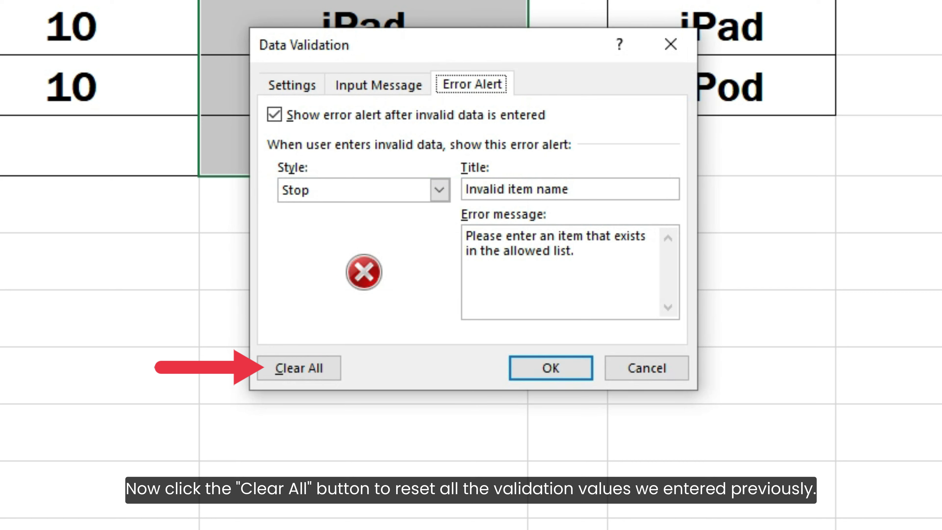
click(319, 366)
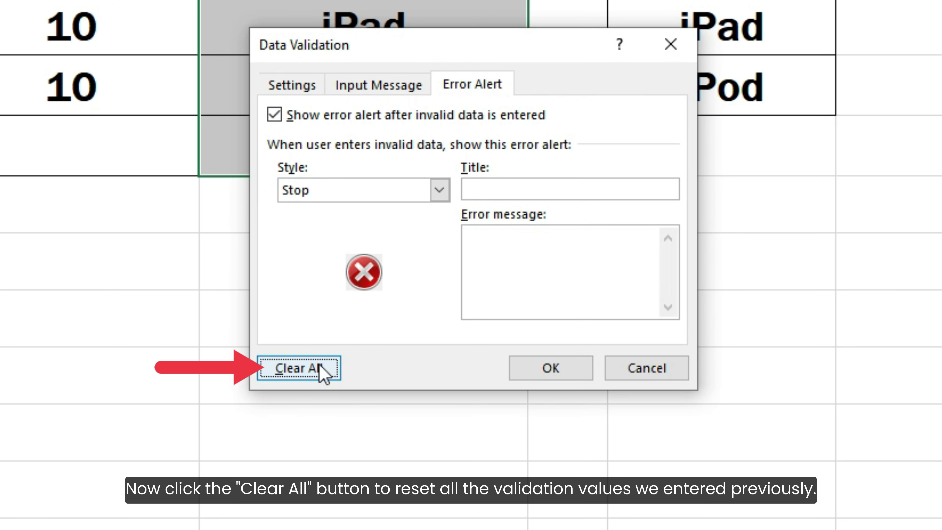
click(536, 371)
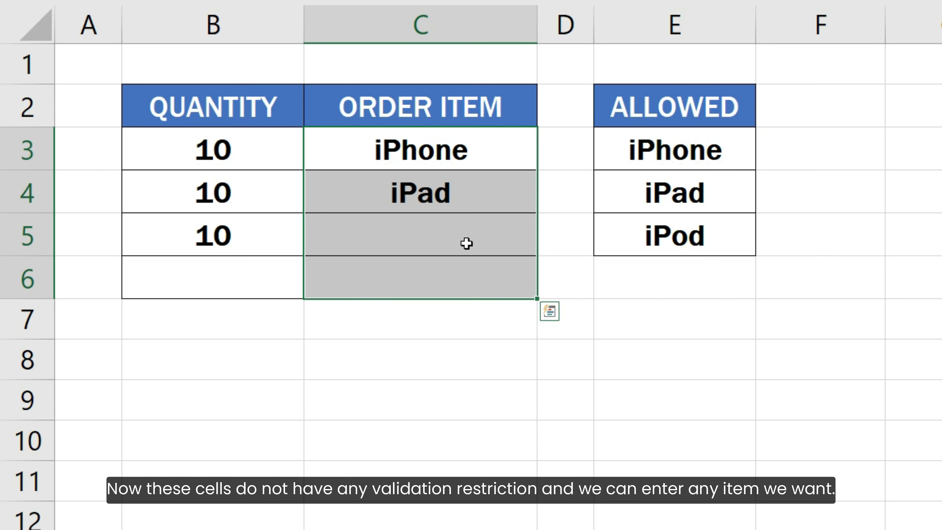
Step: Enter the order items MACBOOK in cell C5 and Monitor in cell C6
click(458, 206)
text(MACBOOK)
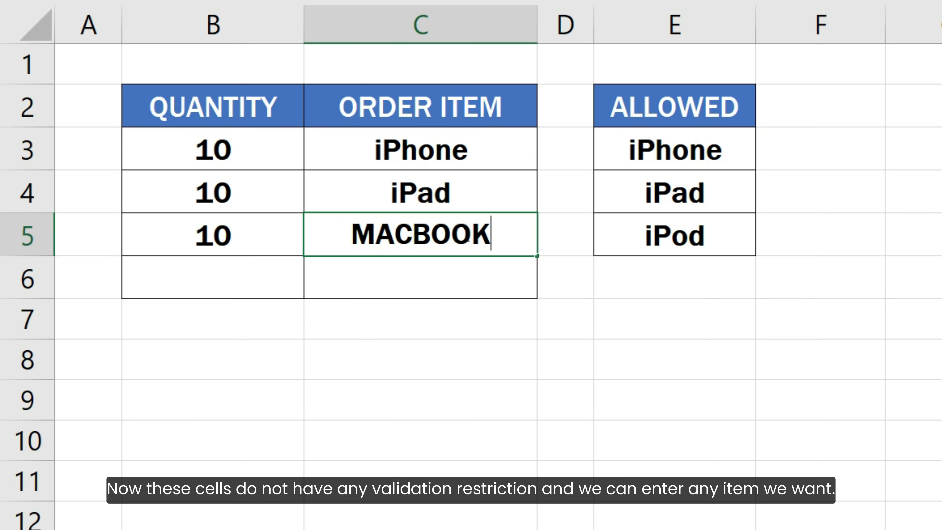
key(Return)
text(Mon)
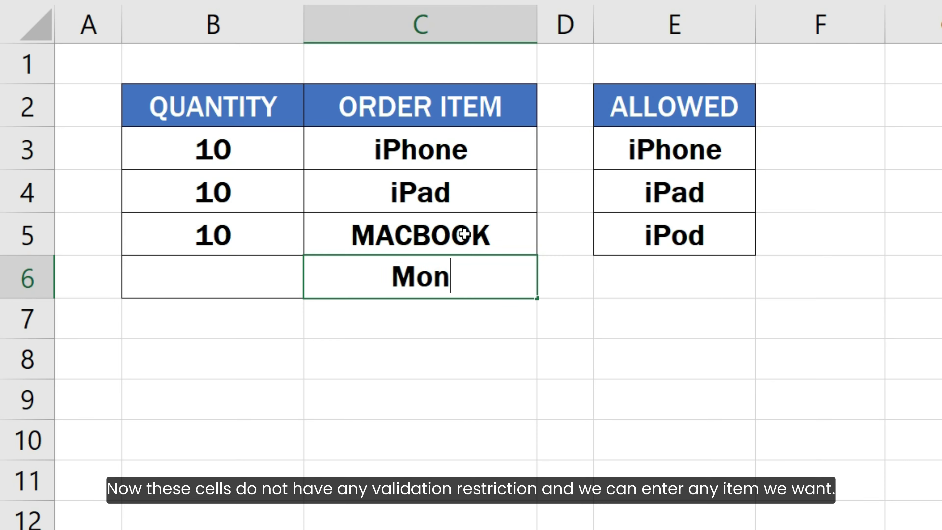
text(itor)
key(Return)
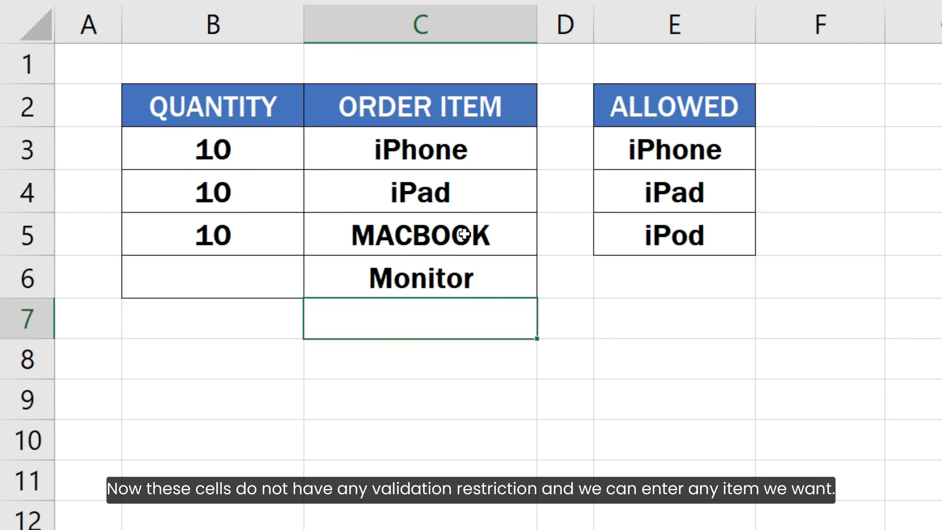